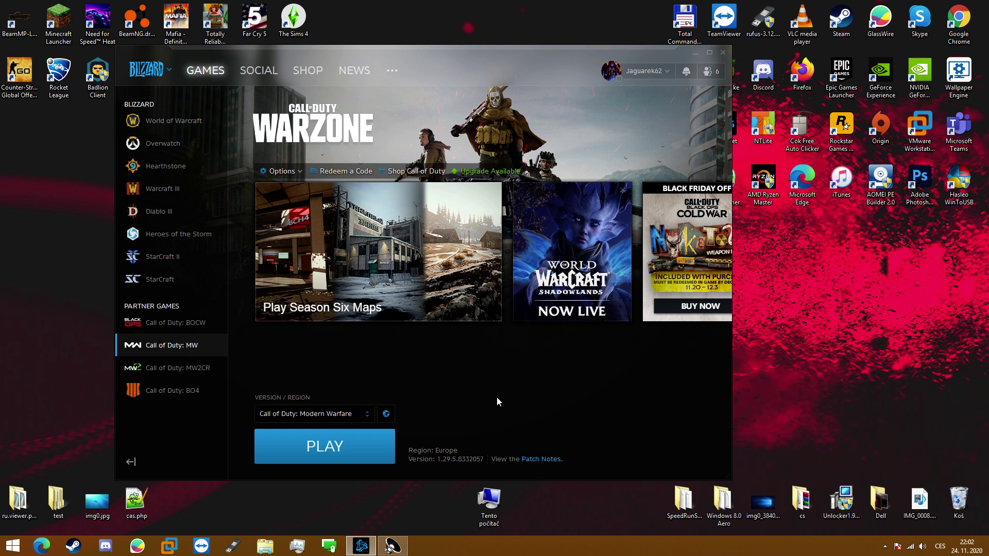
Check the Windows version, then launch Call of Duty: Modern Warfare from Battle.net.
key("super+r")
type("winver")
key("Return")
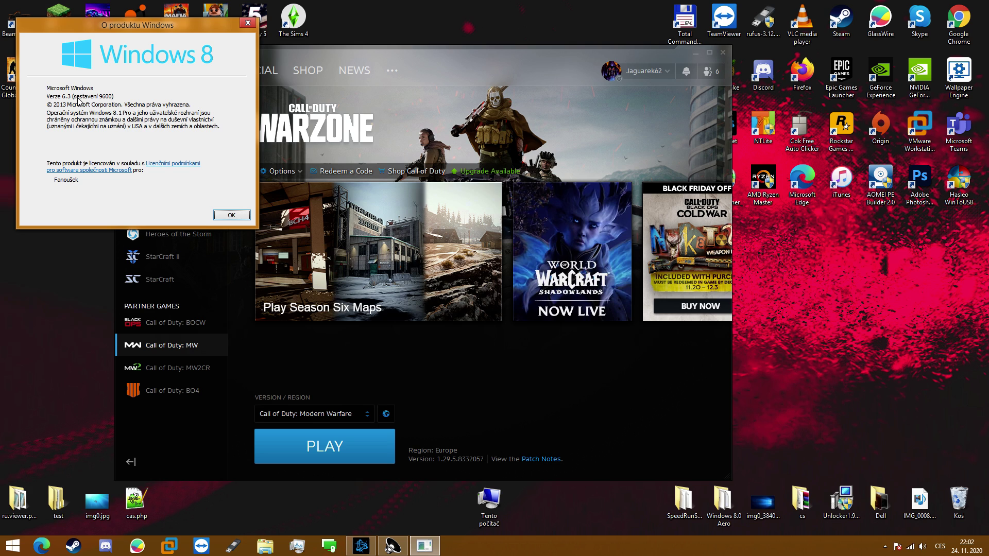
left_click(231, 215)
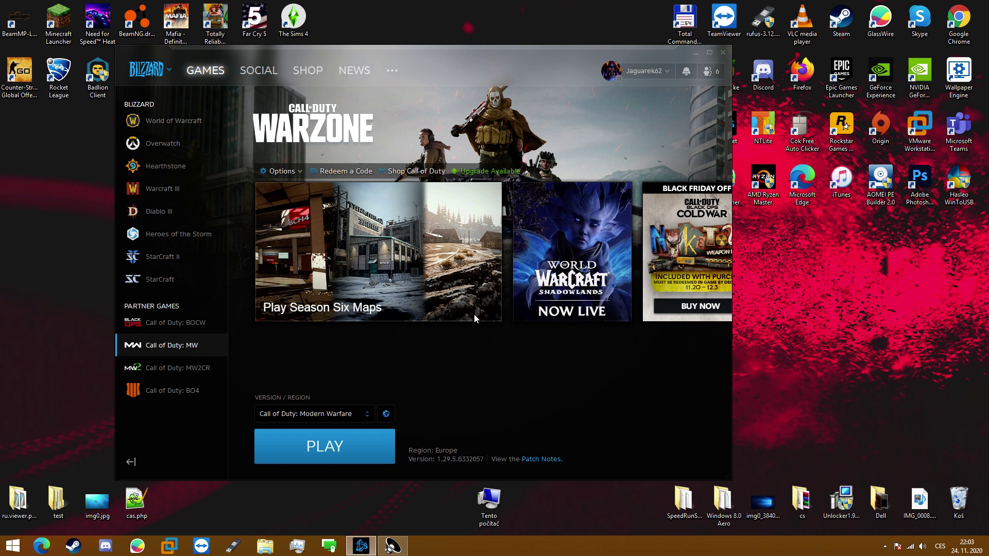
left_click_drag(492, 50, 499, 53)
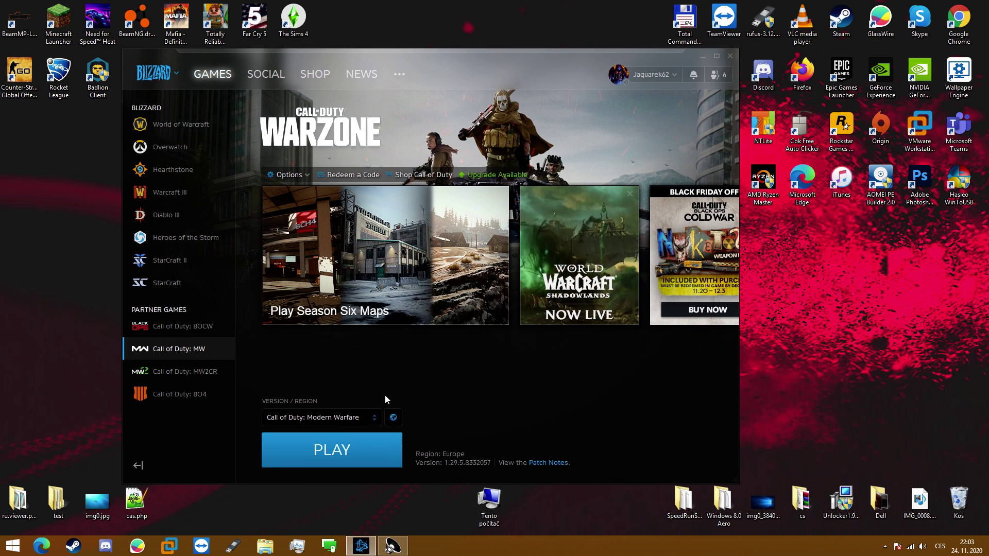
left_click(333, 456)
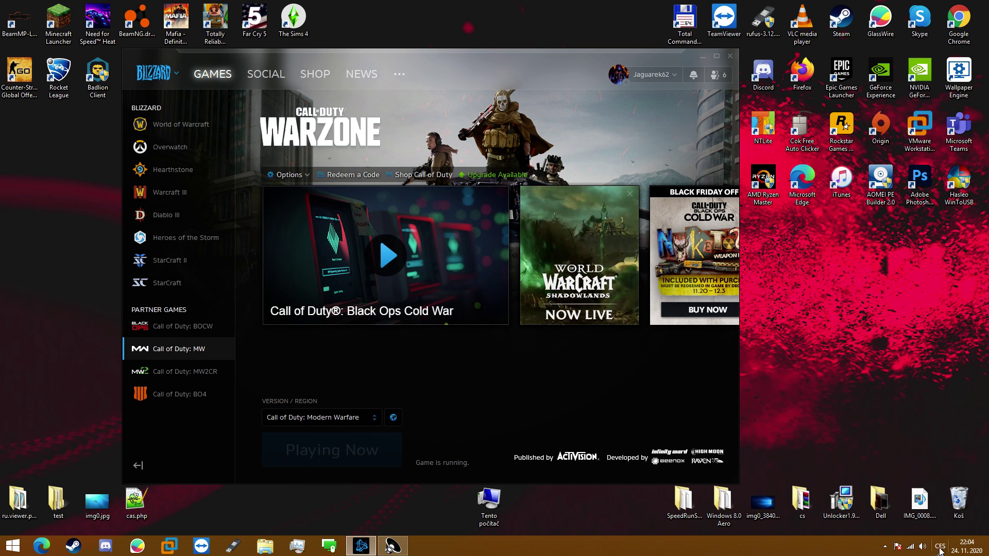
Lower the system volume to 55 in the taskbar volume mixer.
left_click(922, 546)
left_click_drag(937, 425, 937, 476)
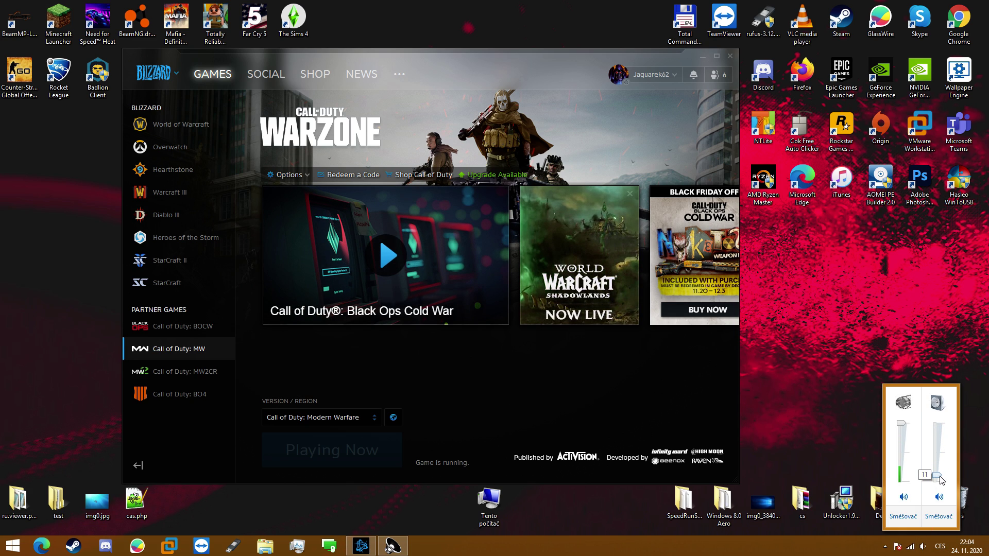
left_click(883, 335)
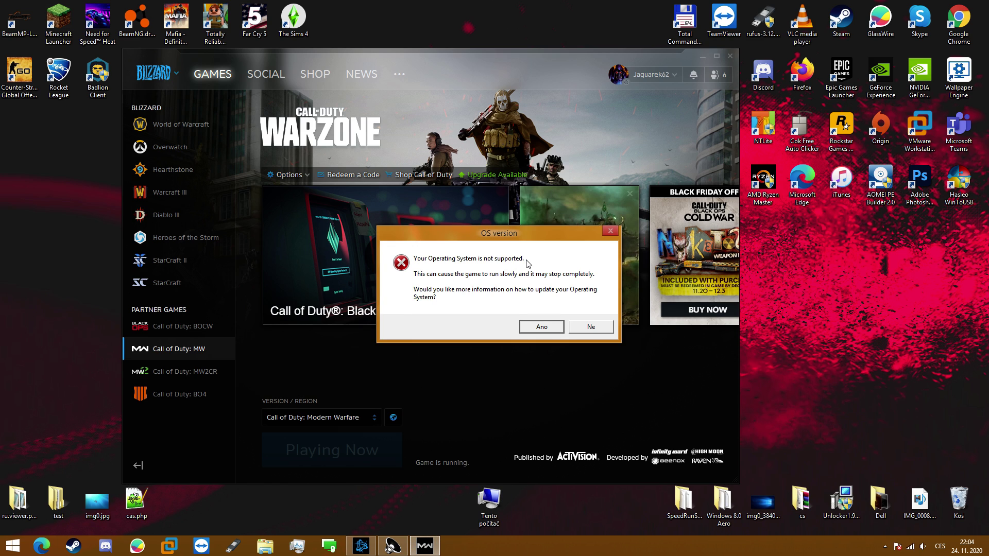
Decline the OS update info, dismiss the follow-up message, and maximize the game window.
left_click(600, 331)
left_click(587, 326)
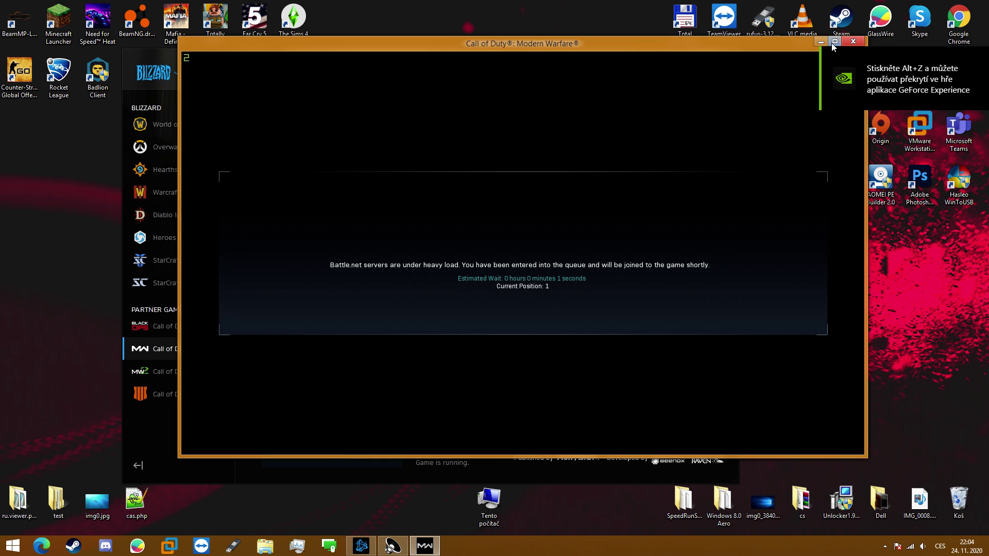
left_click(834, 42)
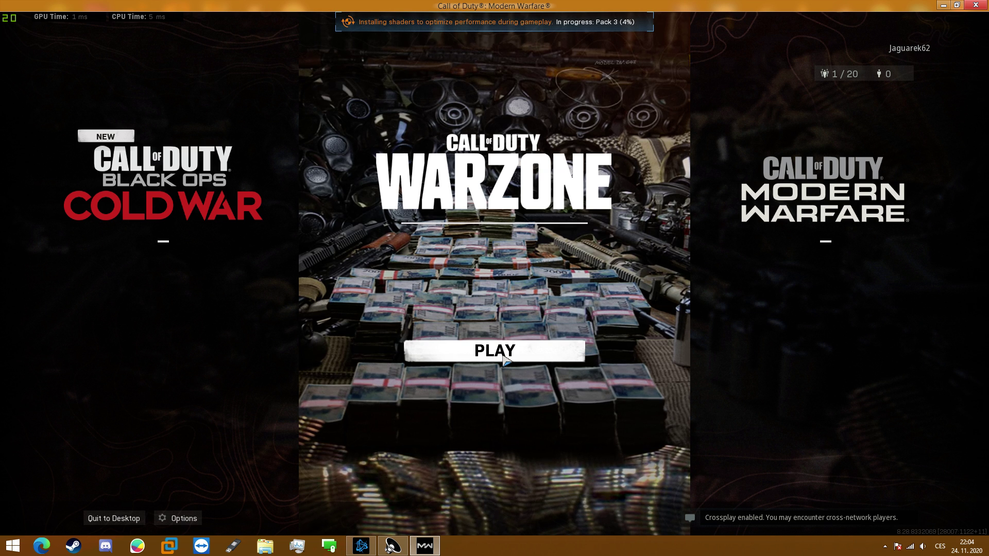
Enter Warzone, switch the game to windowed mode, and shift the window left and down.
left_click(481, 355)
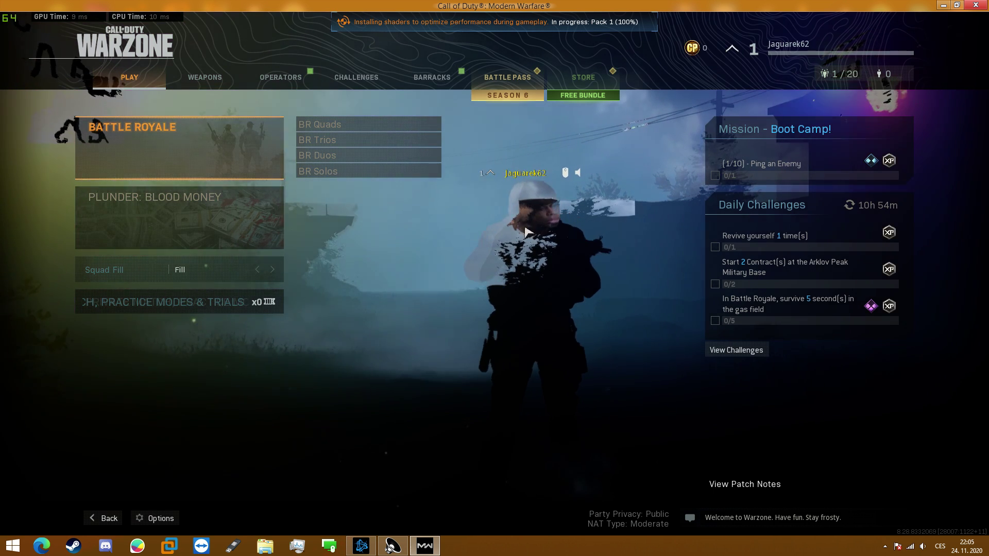
key("alt+Return")
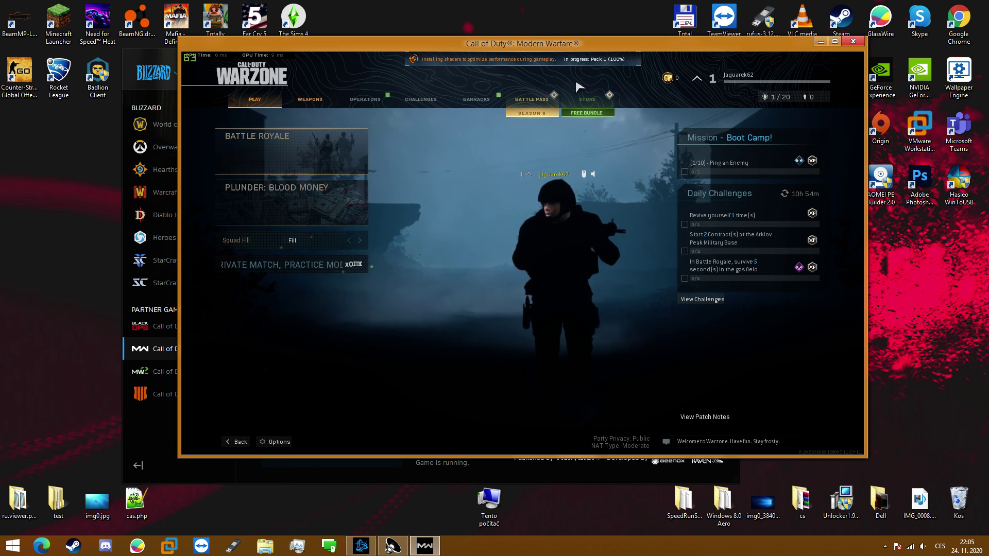
left_click_drag(586, 44, 546, 85)
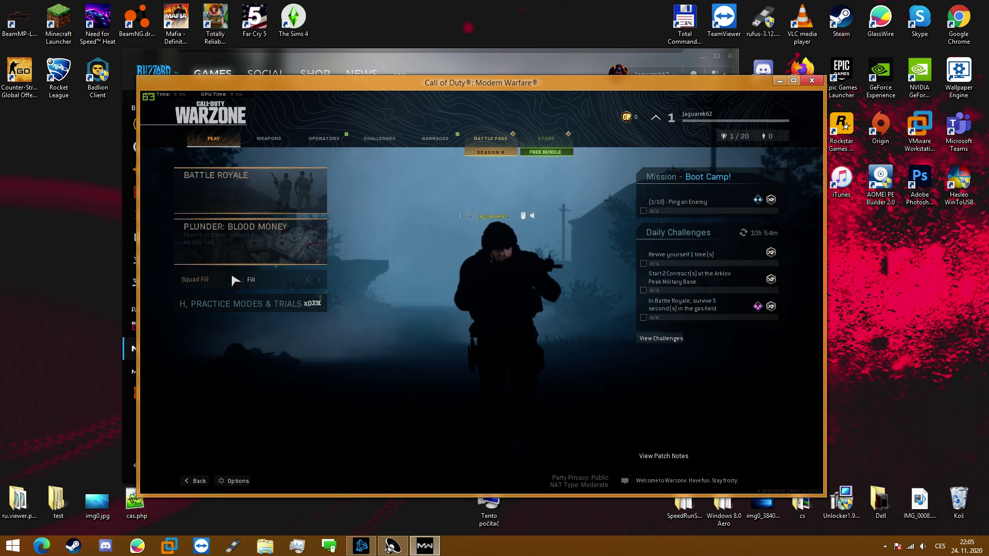
Open Practice Modes & Trials and start the Plunder Training mission.
left_click(268, 308)
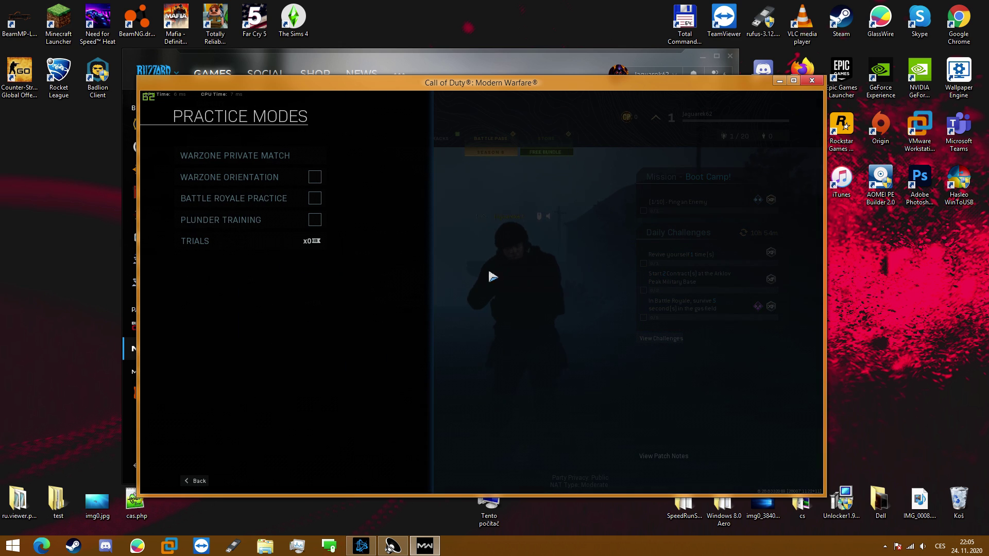
left_click(279, 226)
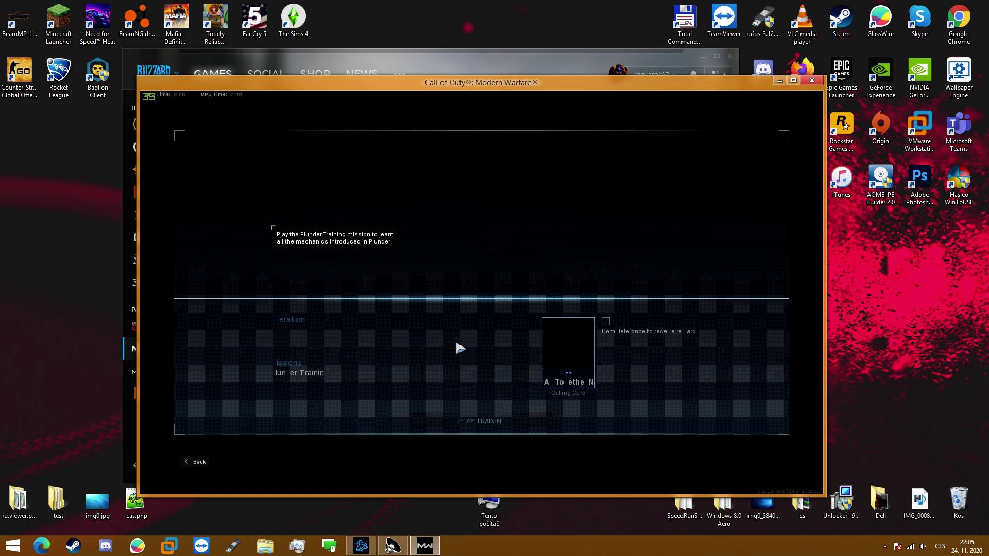
left_click(480, 424)
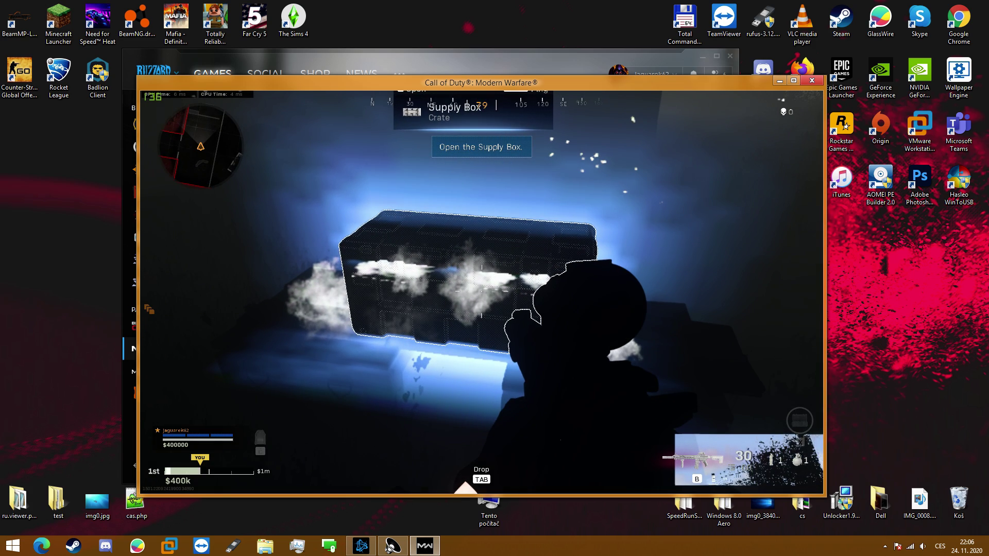
Loot the supply box for $403.5k, then quit the match to desktop.
key("alt")
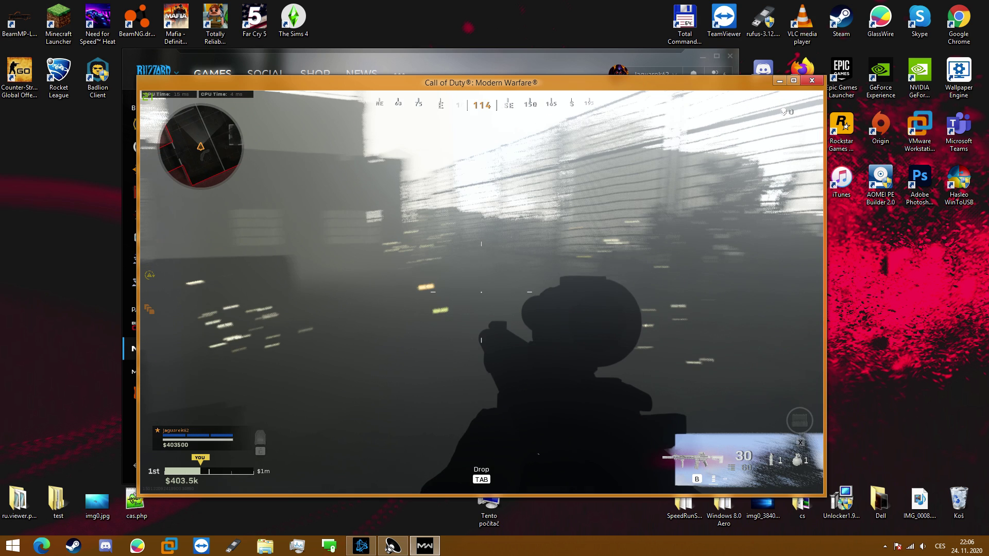
key("Escape")
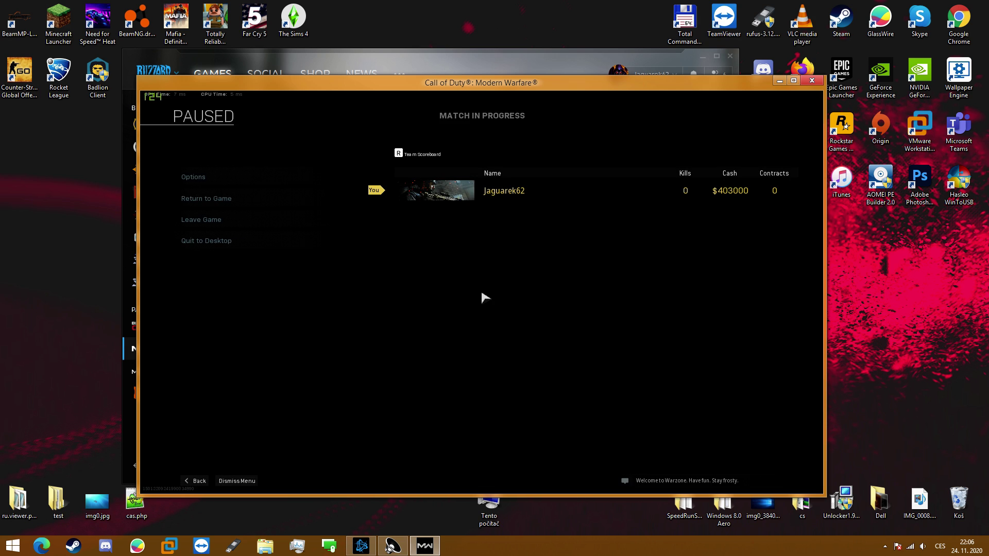
left_click(215, 250)
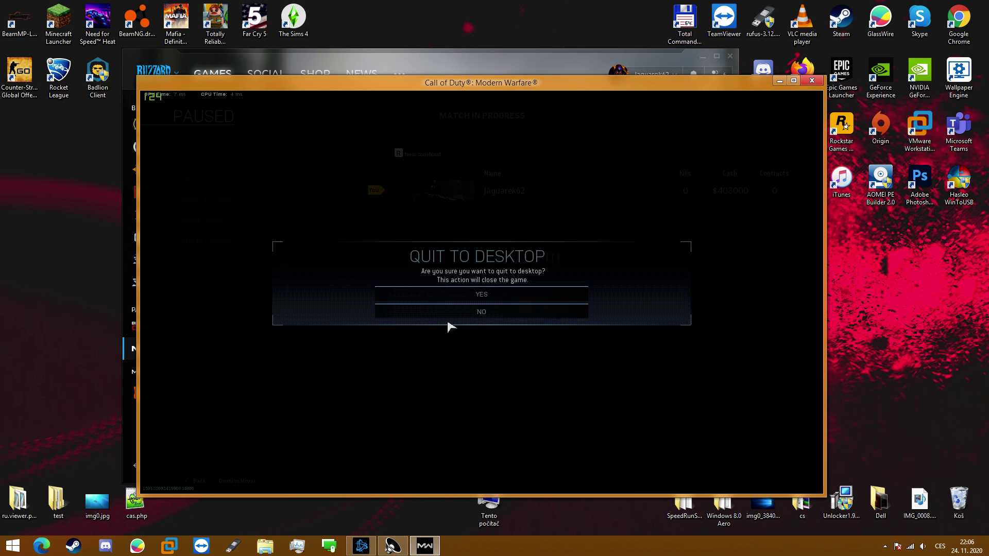
left_click(469, 302)
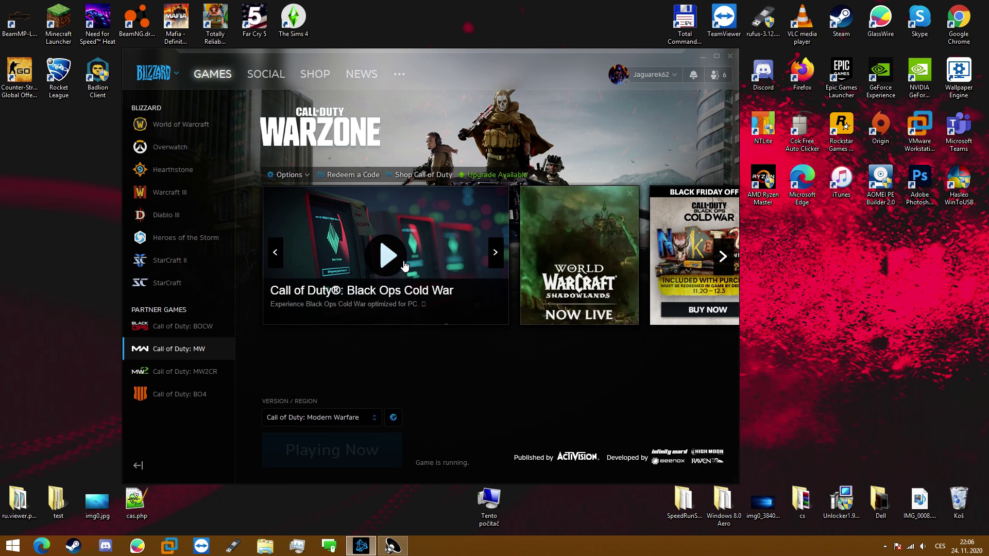